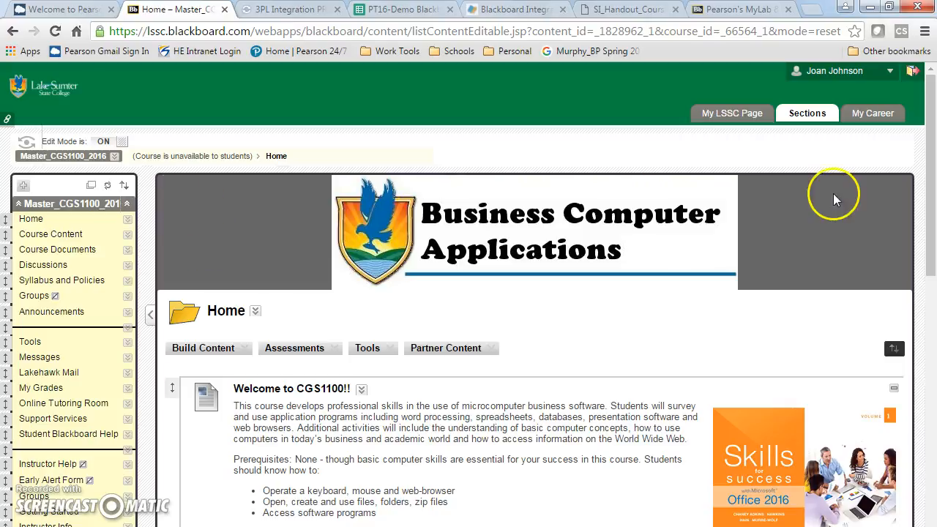
# - Scroll to Course Management > Course Tools and open Pearson's MyLab & Mastering for the course
pyautogui.moveTo(933, 172); pyautogui.dragTo(932, 333)
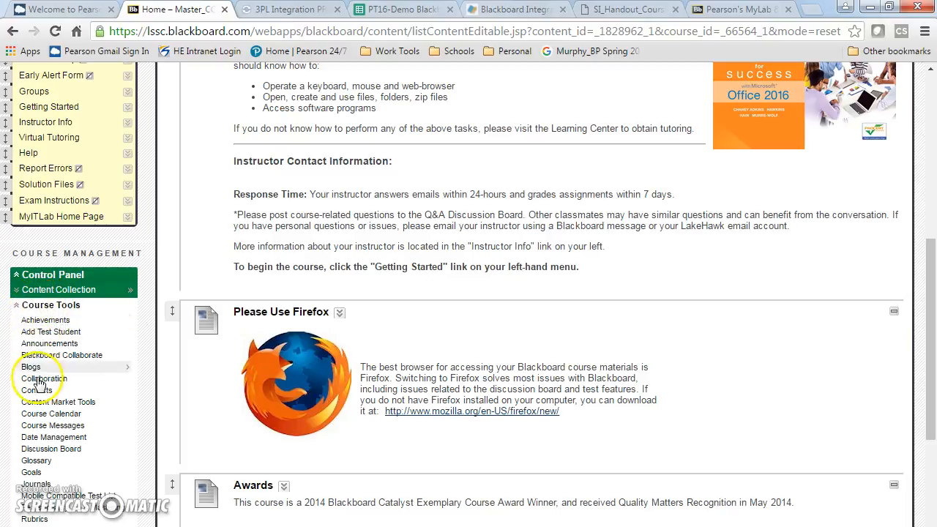
pyautogui.moveTo(933, 315); pyautogui.dragTo(932, 359)
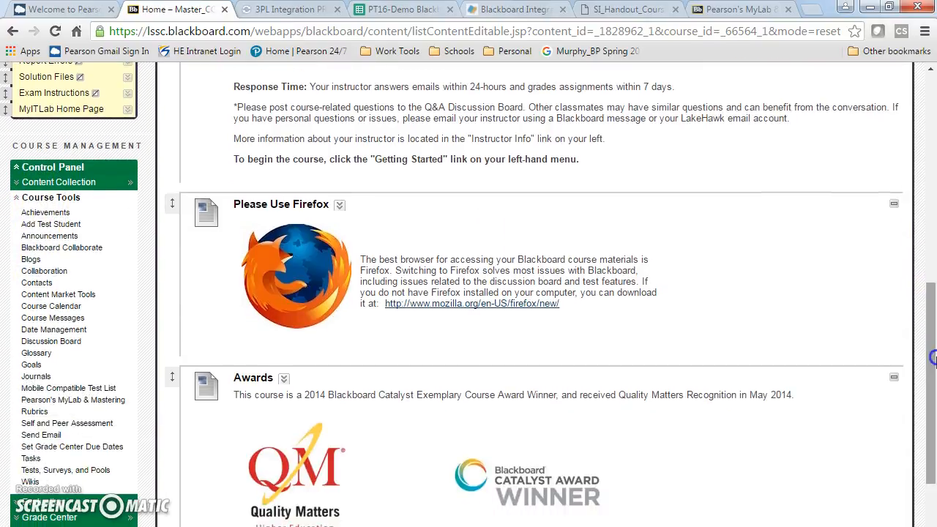
pyautogui.click(67, 403)
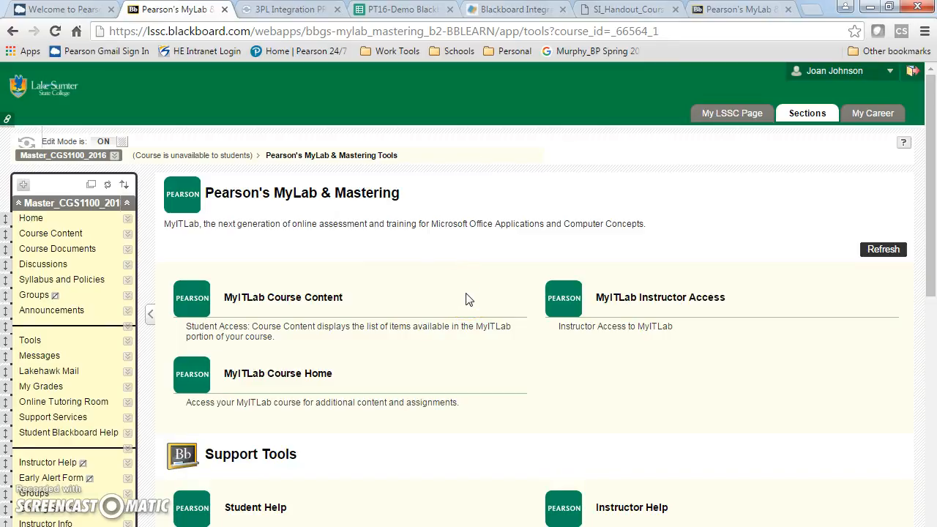
# - In the pearsondemo course, choose 'Select a MyLab and Mastering product to use with this course'
pyautogui.click(747, 9)
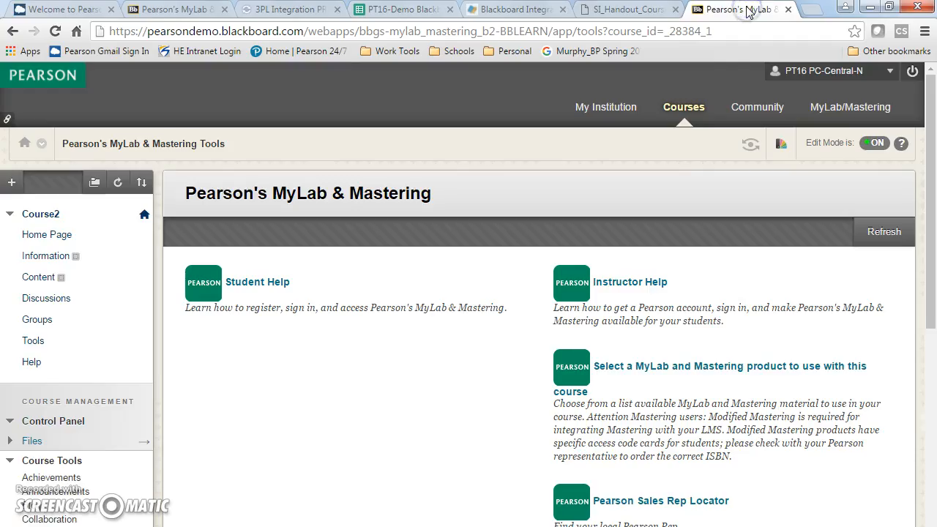
pyautogui.moveTo(931, 117); pyautogui.dragTo(931, 177)
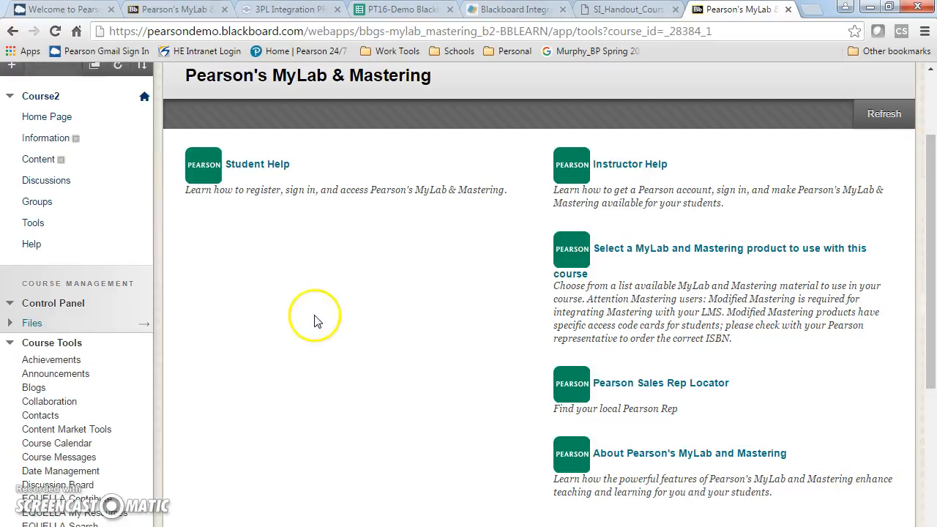
pyautogui.click(644, 256)
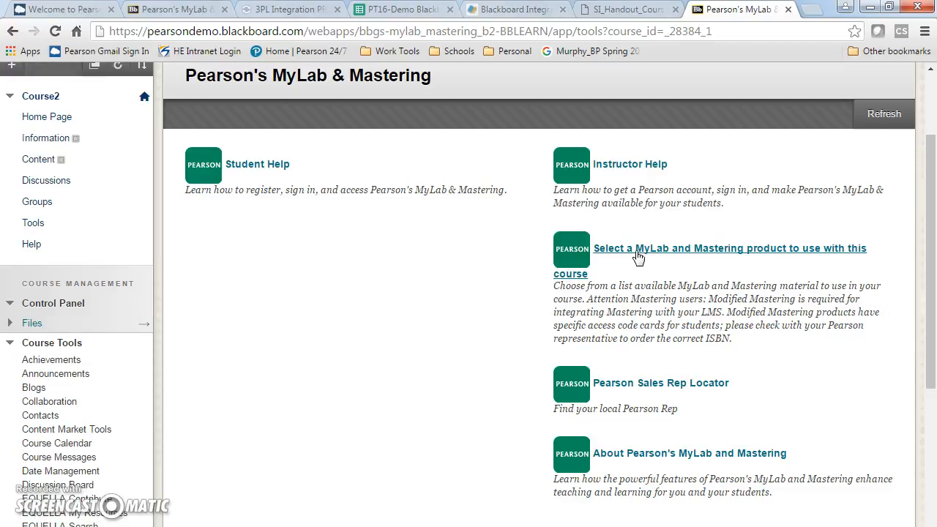
pyautogui.click(639, 258)
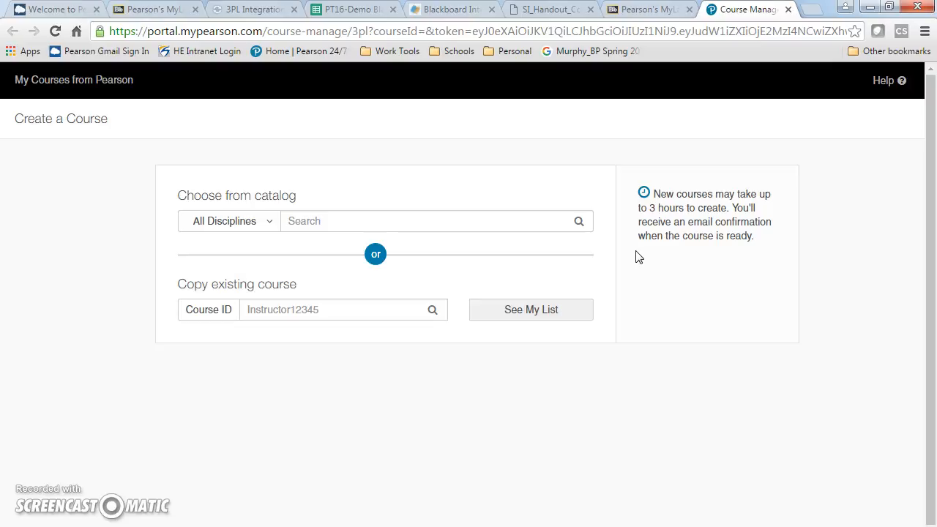
# - Load myitlab.com in a new browser tab by entering 'myit' in the address bar
pyautogui.click(811, 12)
pyautogui.write('myit')
pyautogui.press('Return')
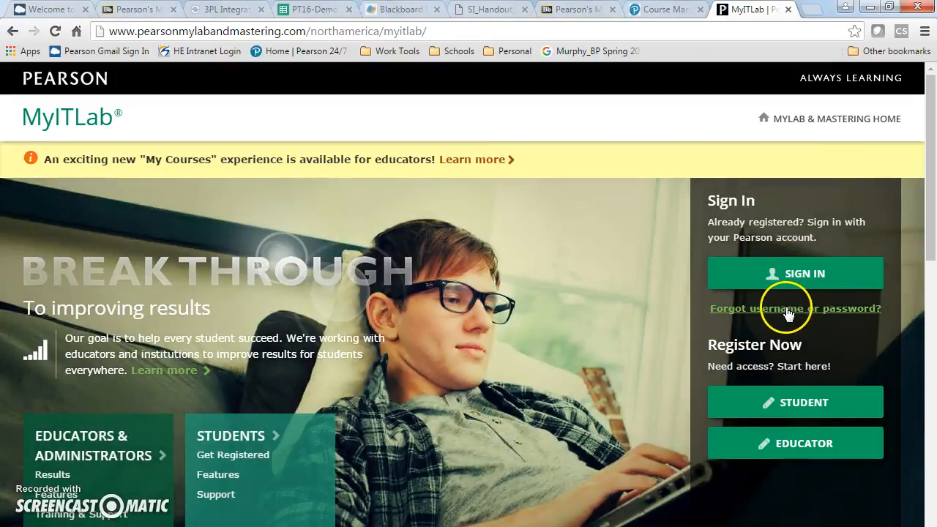
# - Submit MyITLab's forgot username or password form, then return to the Create a Course tab
pyautogui.click(787, 310)
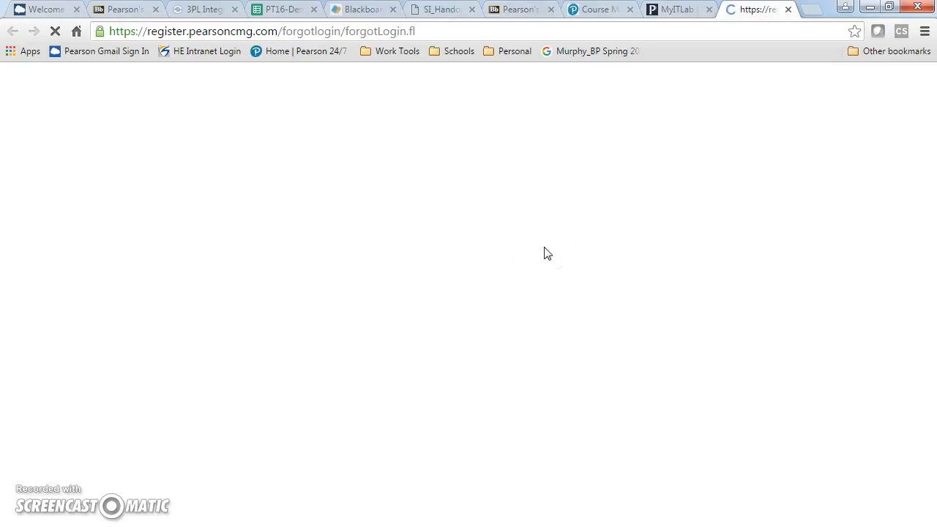
pyautogui.click(497, 192)
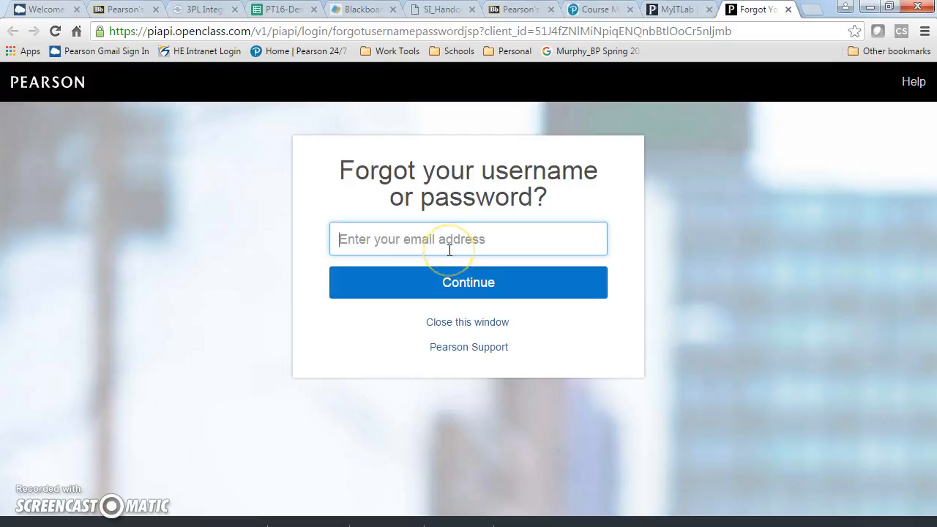
pyautogui.click(456, 286)
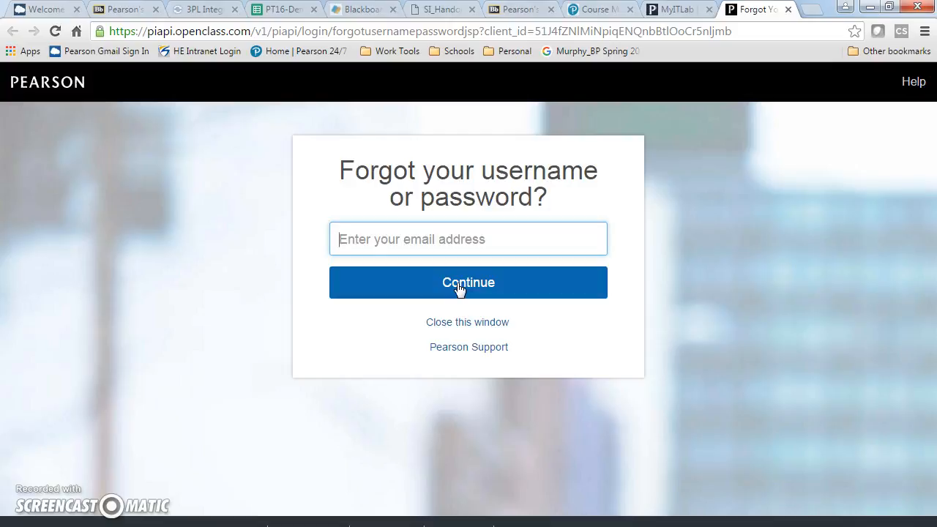
pyautogui.click(674, 9)
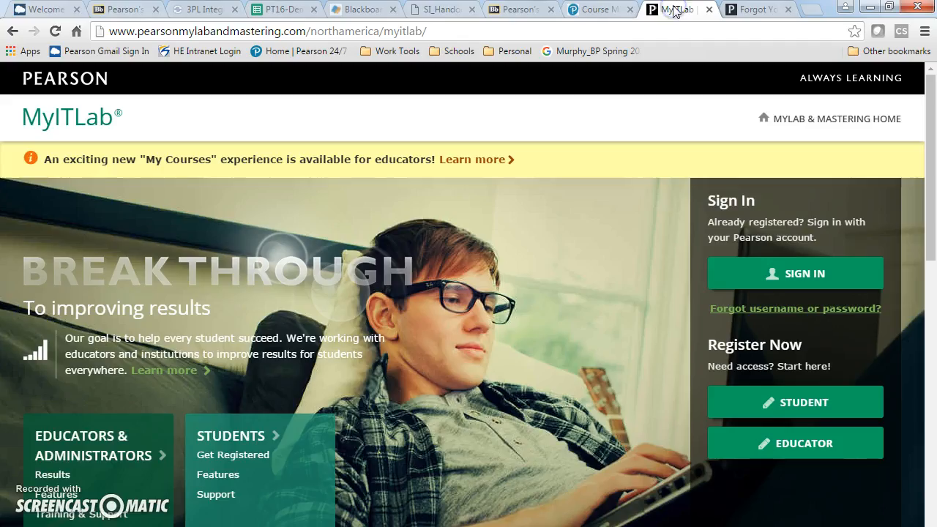
pyautogui.click(589, 14)
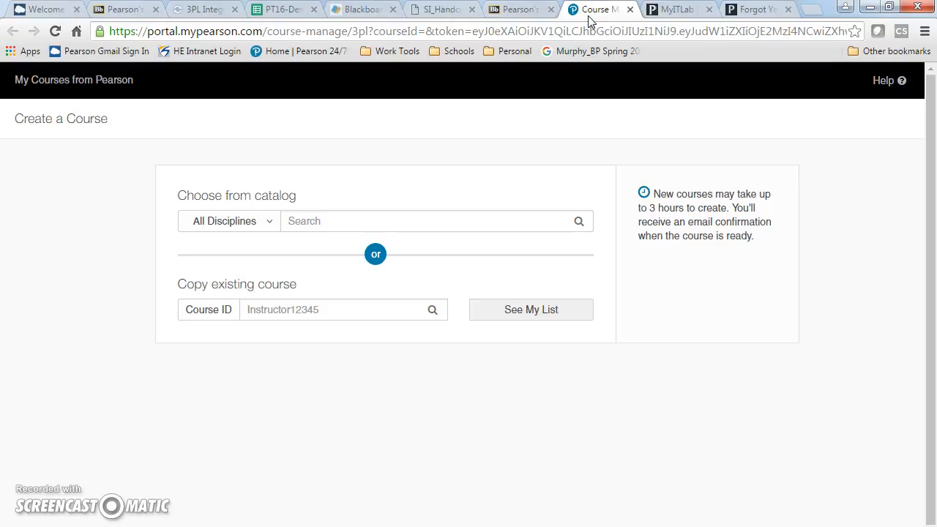
# - Enter the coordinator course's ID under Copy existing course and search for it
pyautogui.click(459, 157)
pyautogui.click(289, 311)
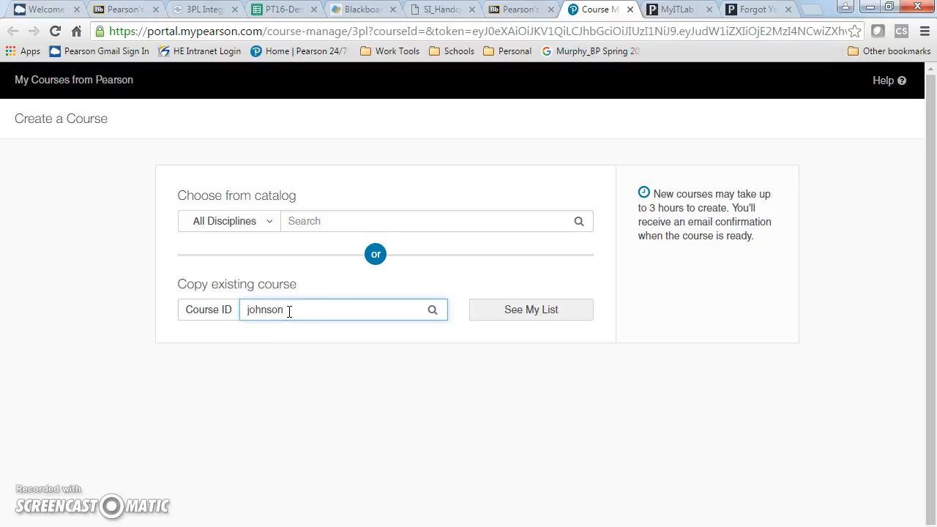
pyautogui.click(323, 311)
pyautogui.click(432, 310)
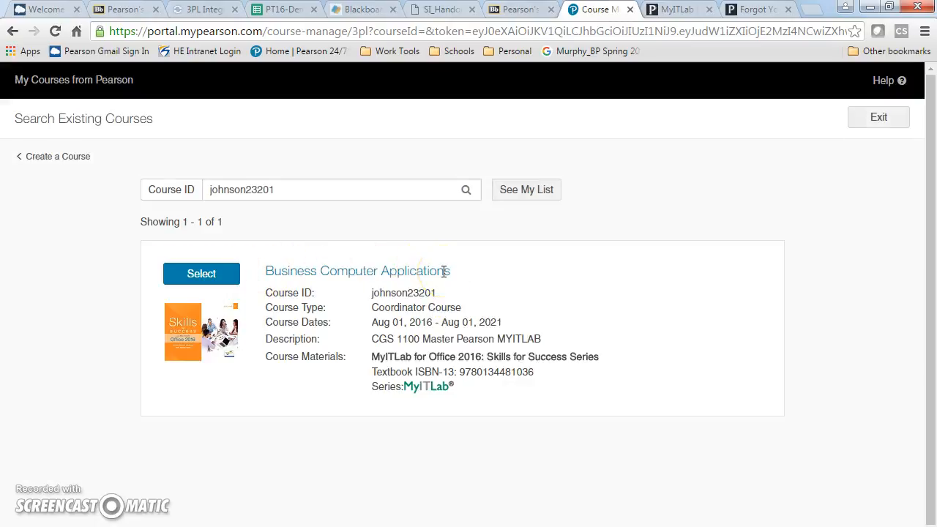
# - Select the Business Computer Applications course as the base for the new member section
pyautogui.click(211, 278)
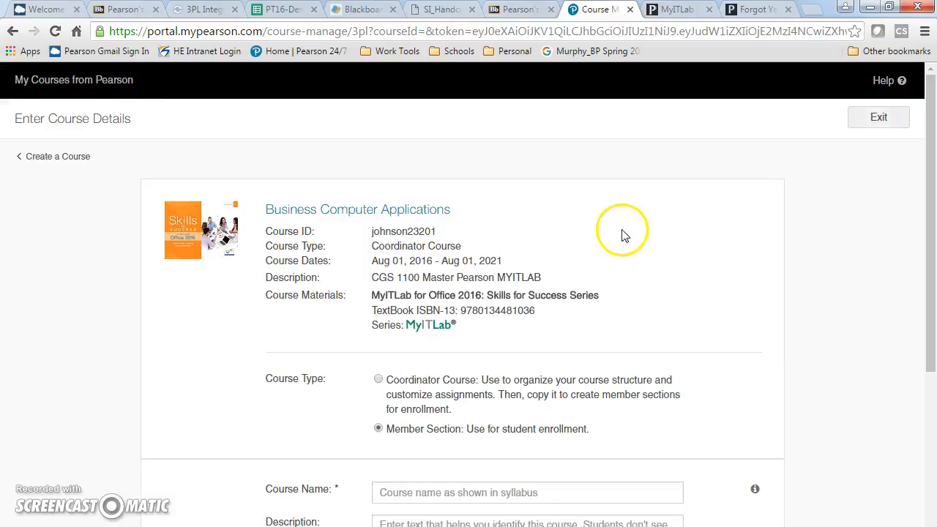
pyautogui.moveTo(933, 211); pyautogui.dragTo(933, 255)
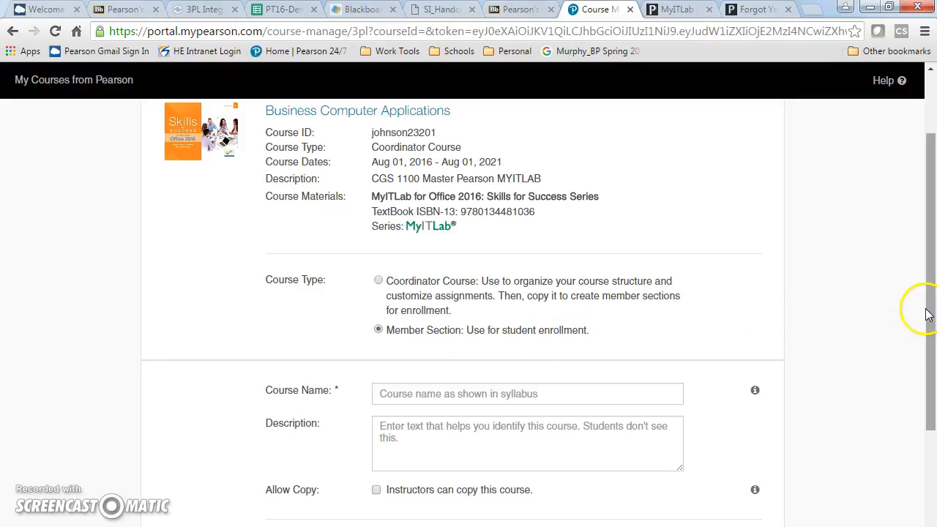
pyautogui.moveTo(934, 316); pyautogui.dragTo(931, 320)
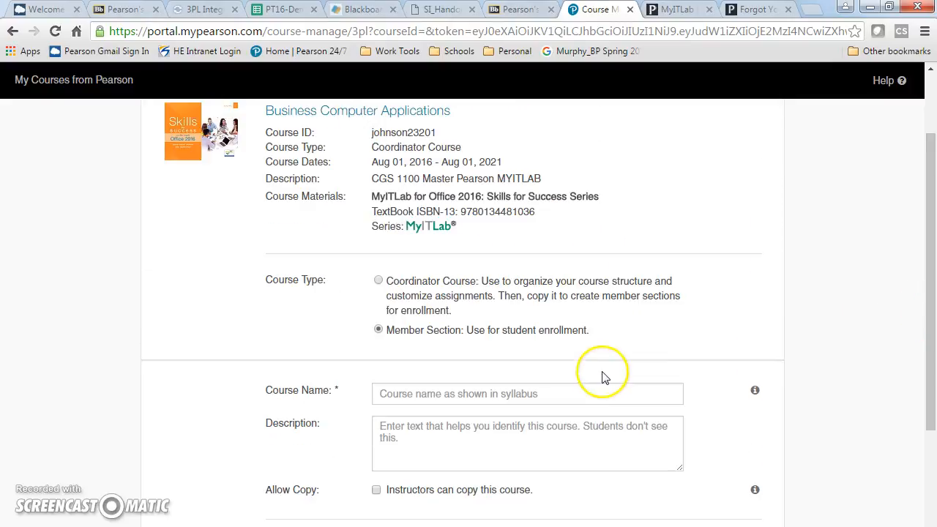
# - Name the course 'CGS 1100 Computer Applications Fall 2016,' followed by the instructor's surname
pyautogui.click(533, 394)
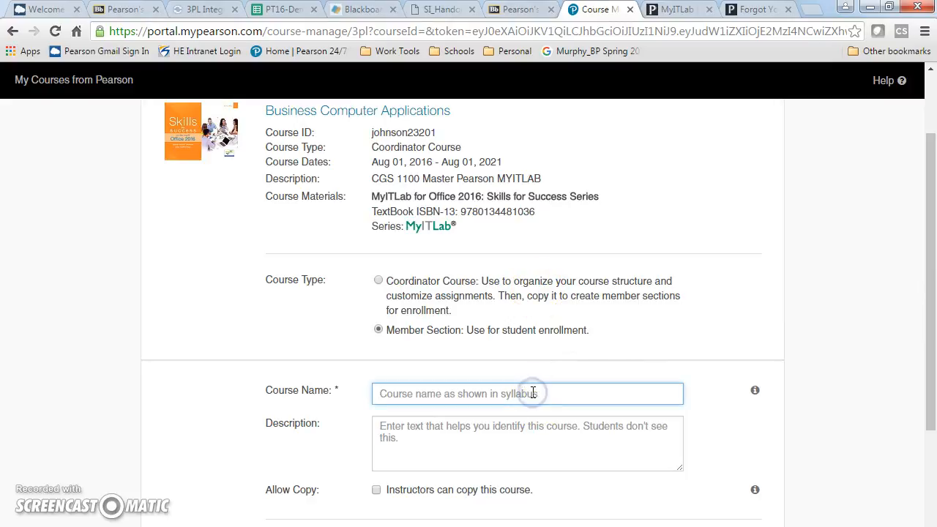
pyautogui.write('CGS 111')
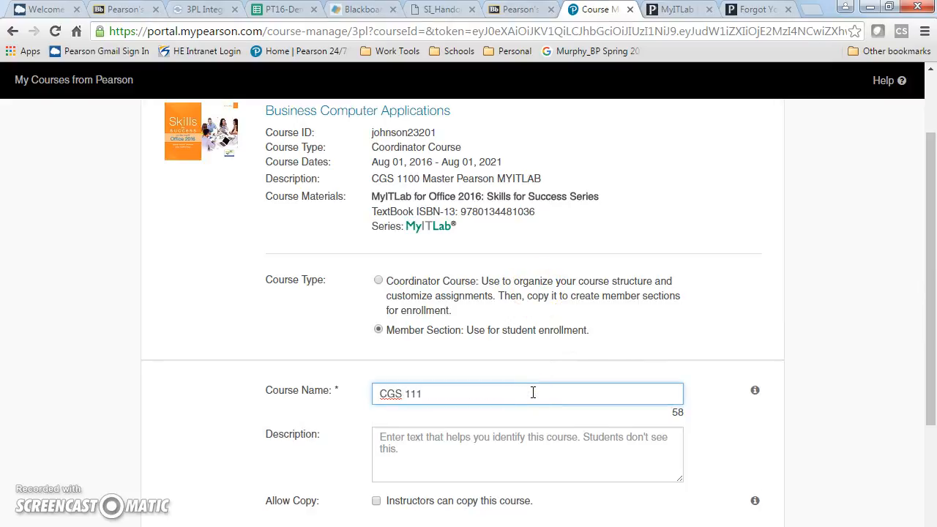
pyautogui.press('BackSpace')
pyautogui.write('00 Computer Application')
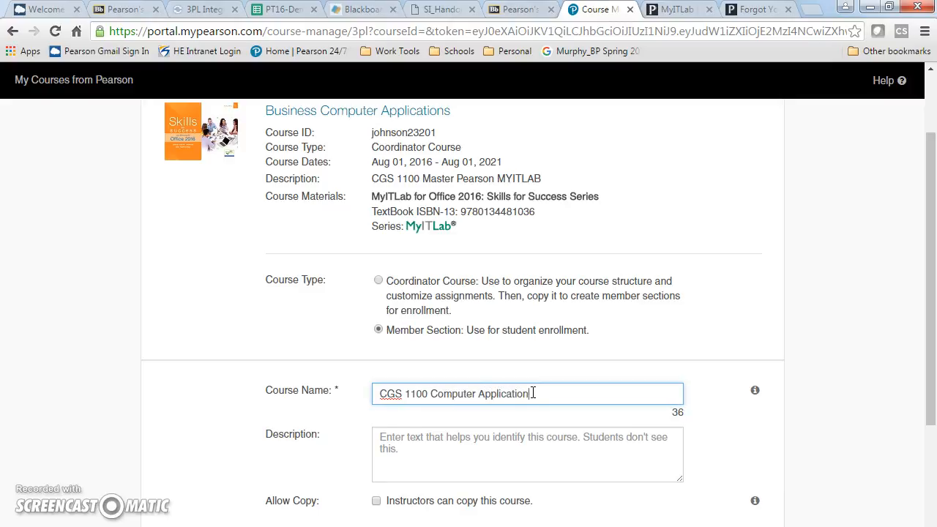
pyautogui.write('s Fall,')
pyautogui.press('BackSpace')
pyautogui.write('2016, Murphy')
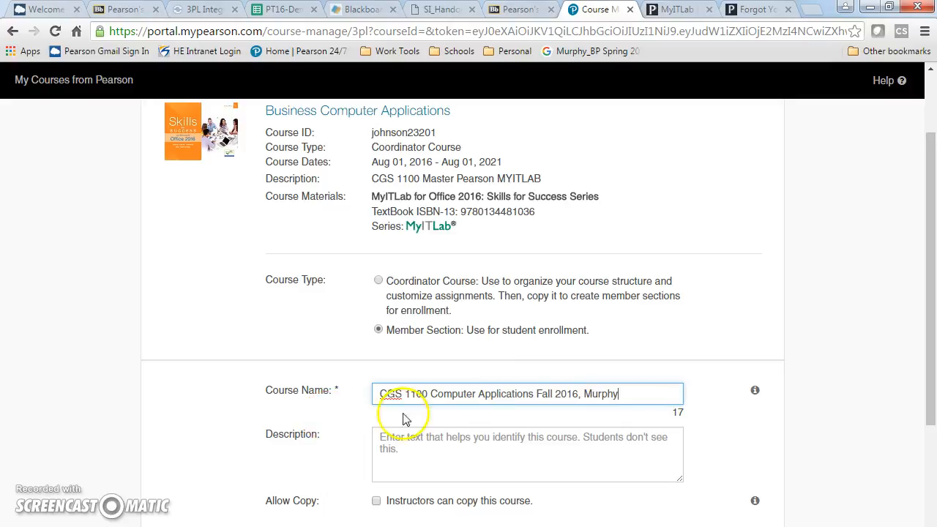
pyautogui.moveTo(930, 346); pyautogui.dragTo(934, 424)
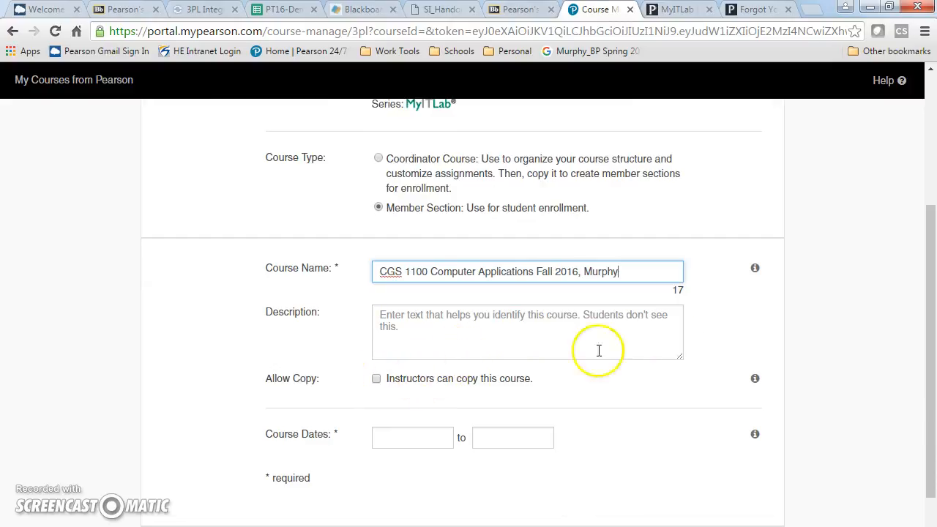
pyautogui.moveTo(931, 326); pyautogui.dragTo(931, 349)
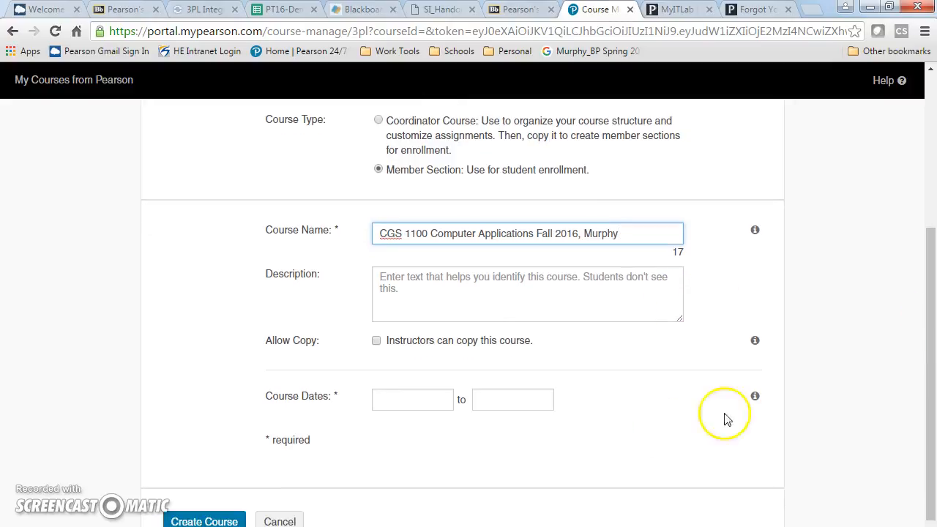
# - Set the course start date to Aug 10, 2016 and the end date to Dec 31, 2016
pyautogui.click(422, 402)
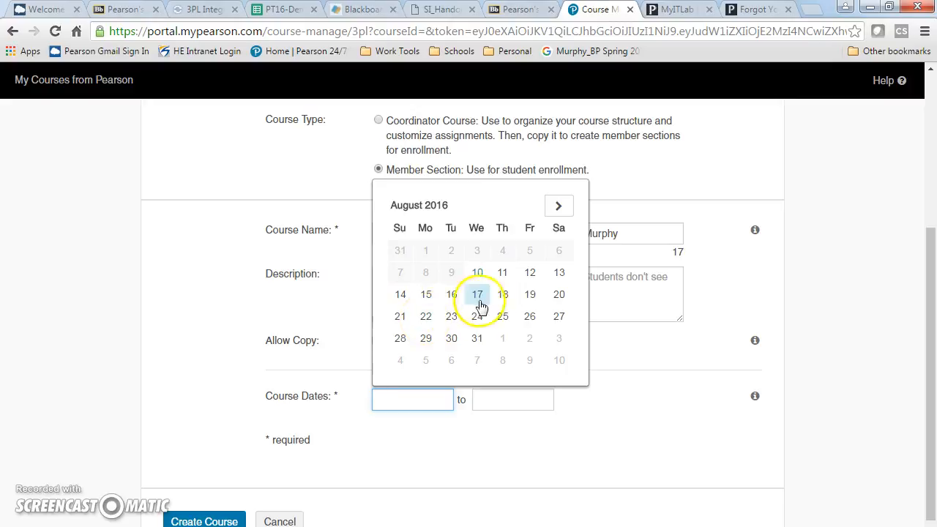
pyautogui.click(478, 276)
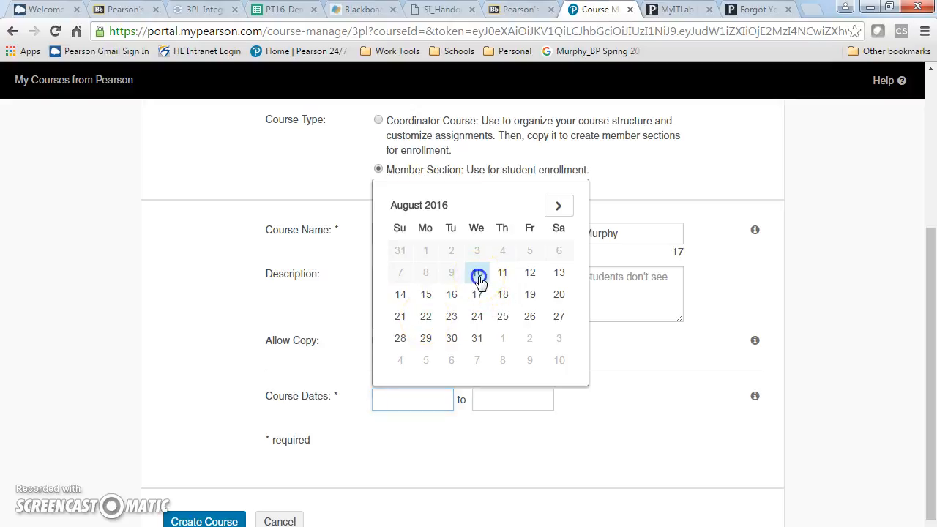
pyautogui.click(493, 404)
pyautogui.click(661, 205)
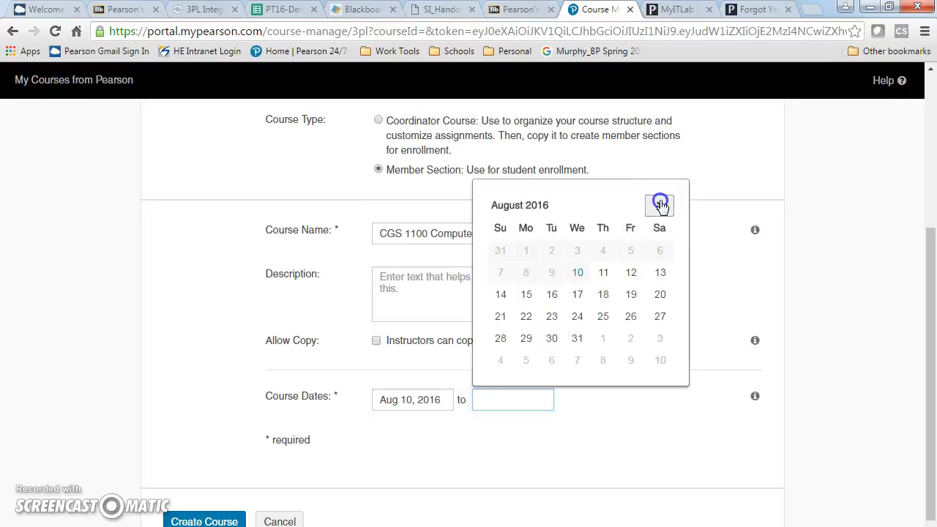
pyautogui.click(661, 205)
pyautogui.click(661, 205)
pyautogui.click(662, 205)
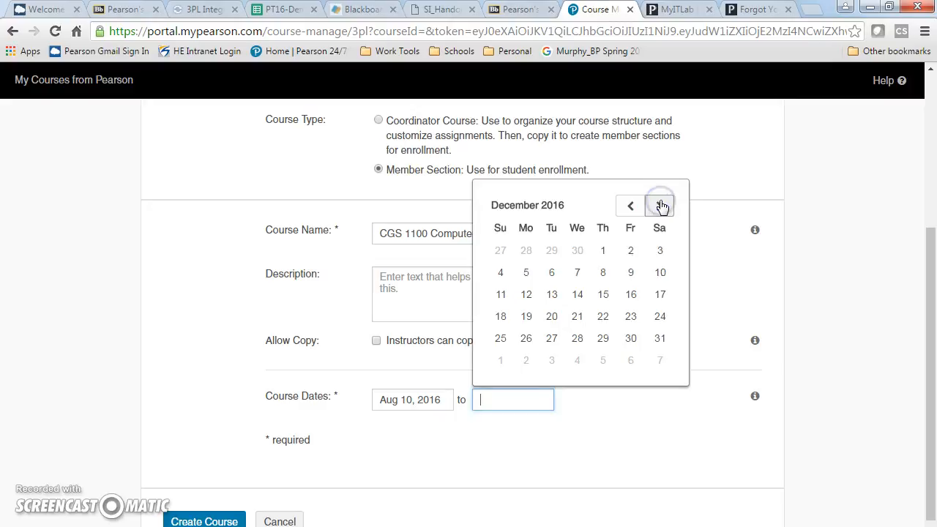
pyautogui.click(658, 336)
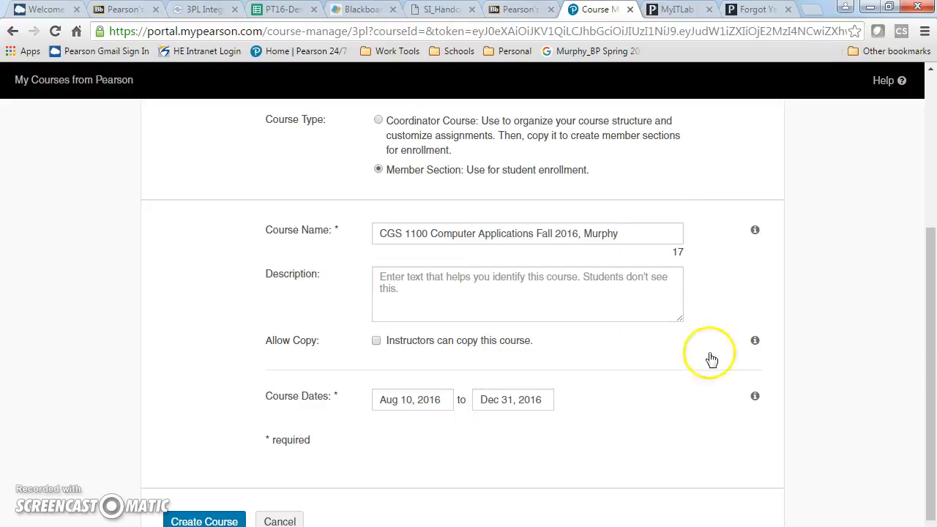
pyautogui.moveTo(929, 359); pyautogui.dragTo(932, 396)
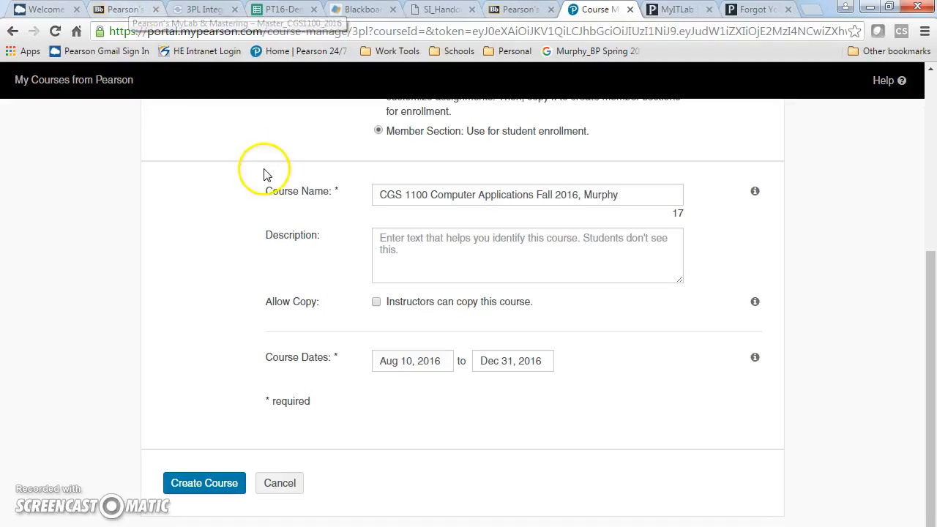
# - Cancel and confirm stopping the member-section creation, then return to the Blackboard tab
pyautogui.click(282, 480)
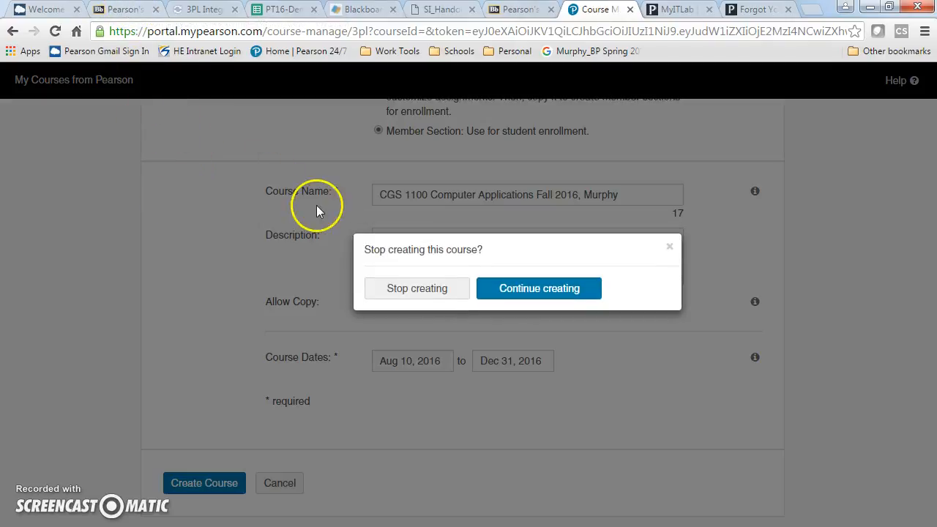
pyautogui.click(418, 293)
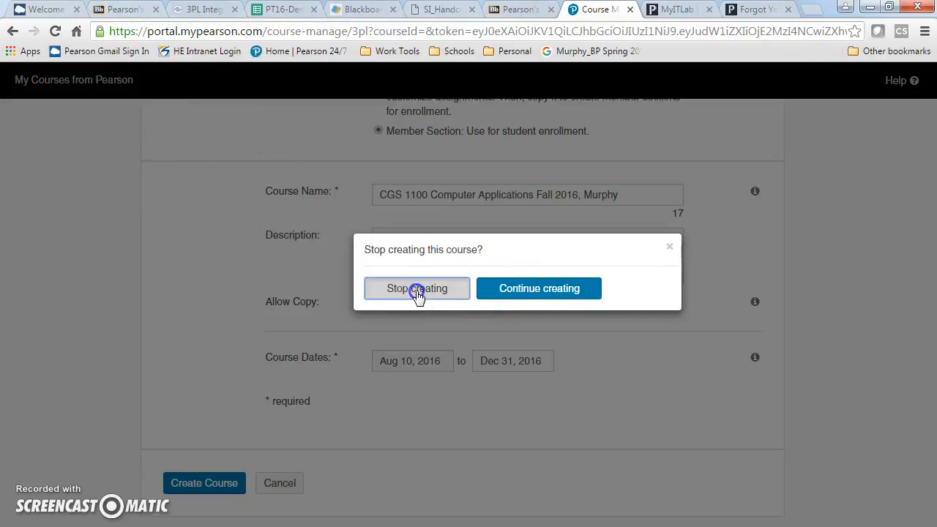
pyautogui.click(125, 7)
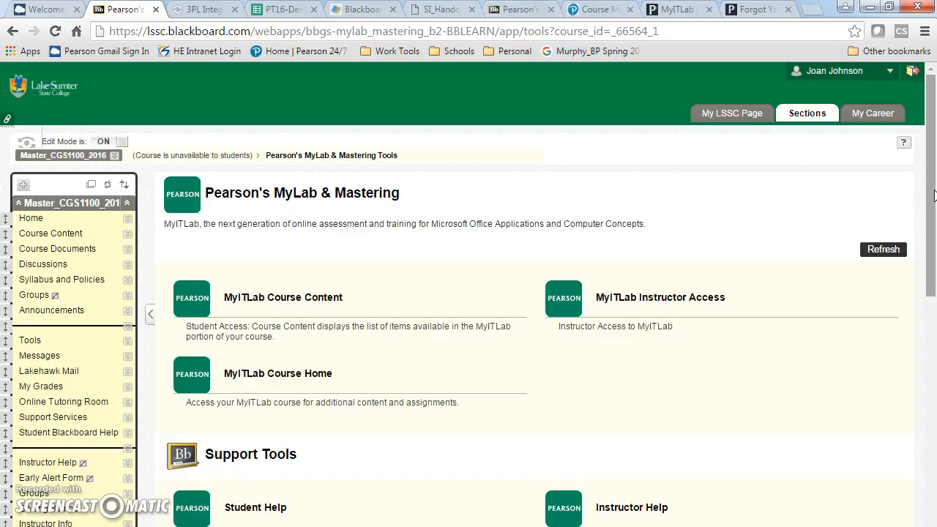
# - Review the MyITLab and support links, then open MyITLab Home Page from the course menu
pyautogui.moveTo(933, 195); pyautogui.dragTo(934, 262)
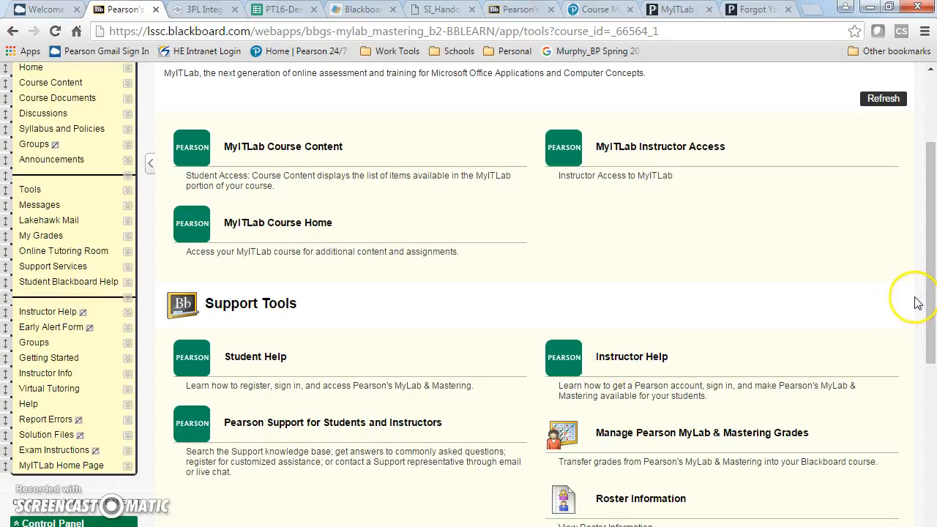
pyautogui.moveTo(932, 294); pyautogui.dragTo(932, 343)
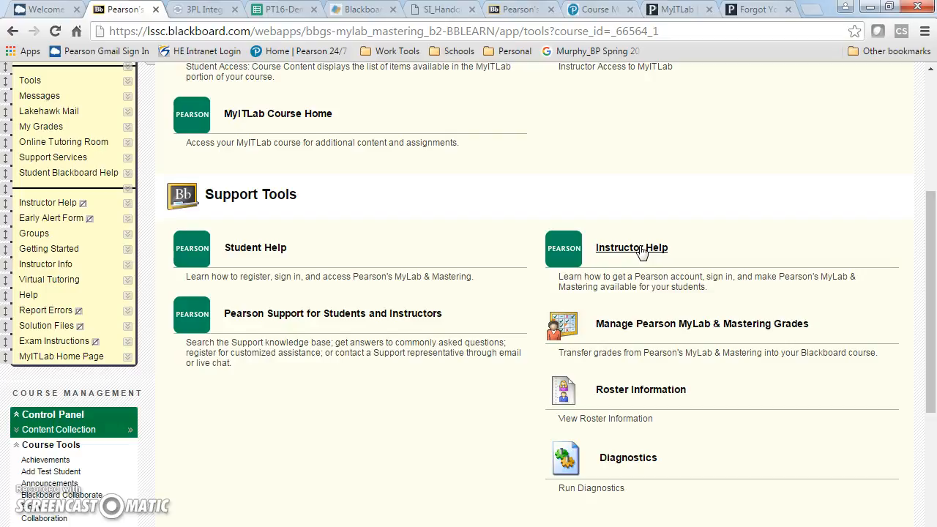
pyautogui.moveTo(933, 329); pyautogui.dragTo(932, 272)
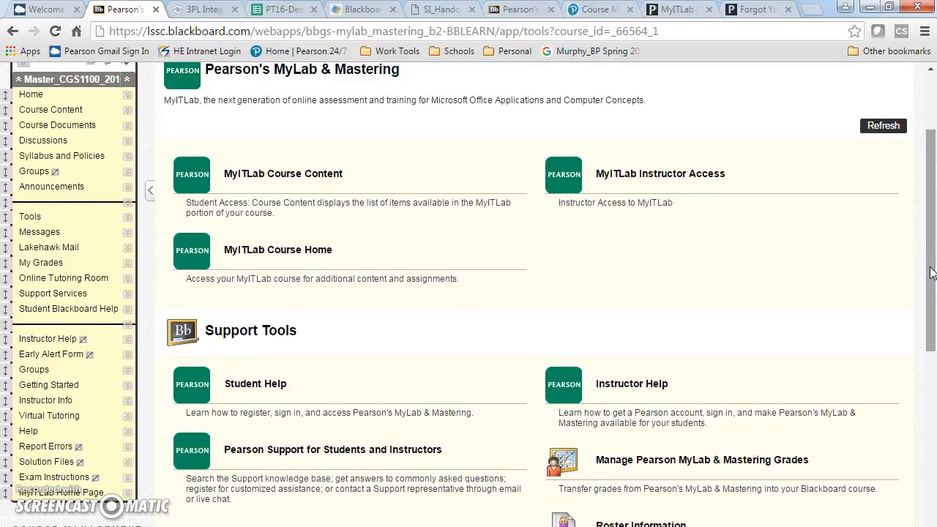
pyautogui.click(66, 494)
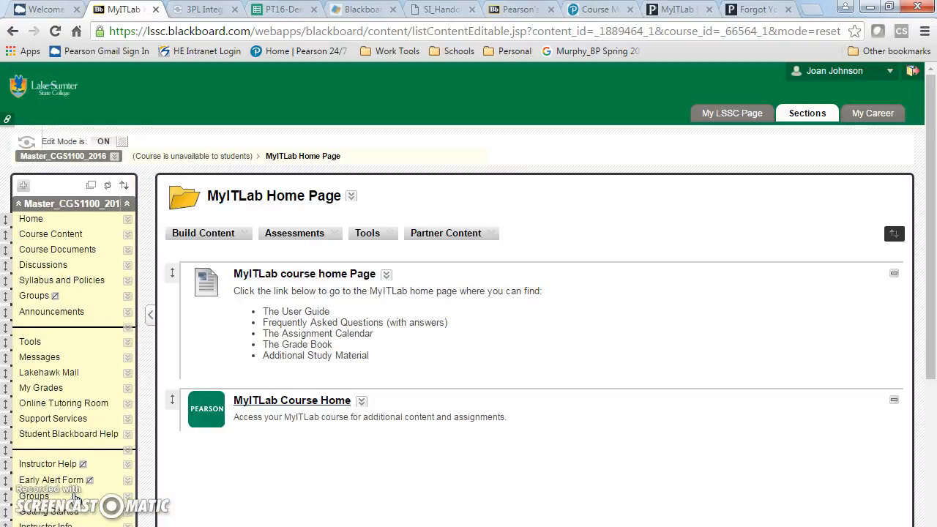
# - Preview MyITLab's Getting Started page via Course Home, then return to the Blackboard page top
pyautogui.click(265, 407)
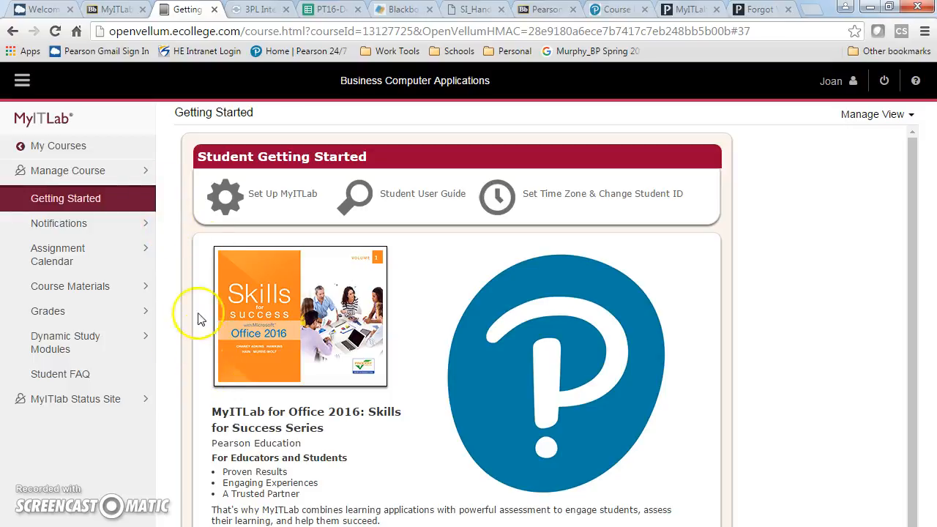
pyautogui.click(114, 11)
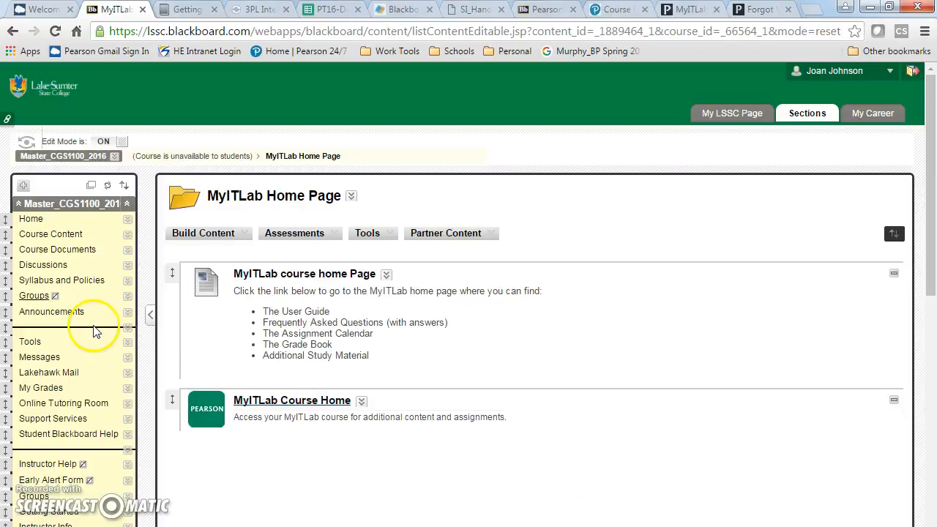
pyautogui.moveTo(932, 279); pyautogui.dragTo(931, 374)
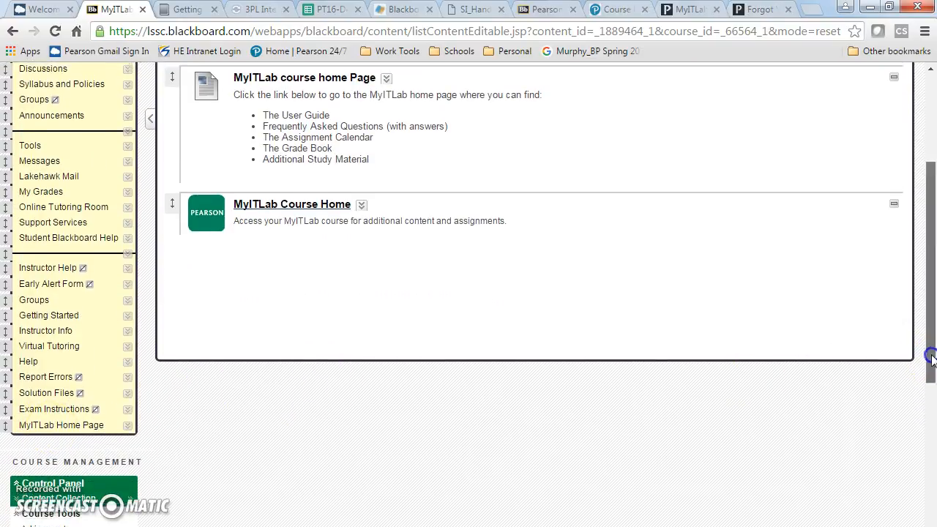
pyautogui.scroll(3, 410, 316)
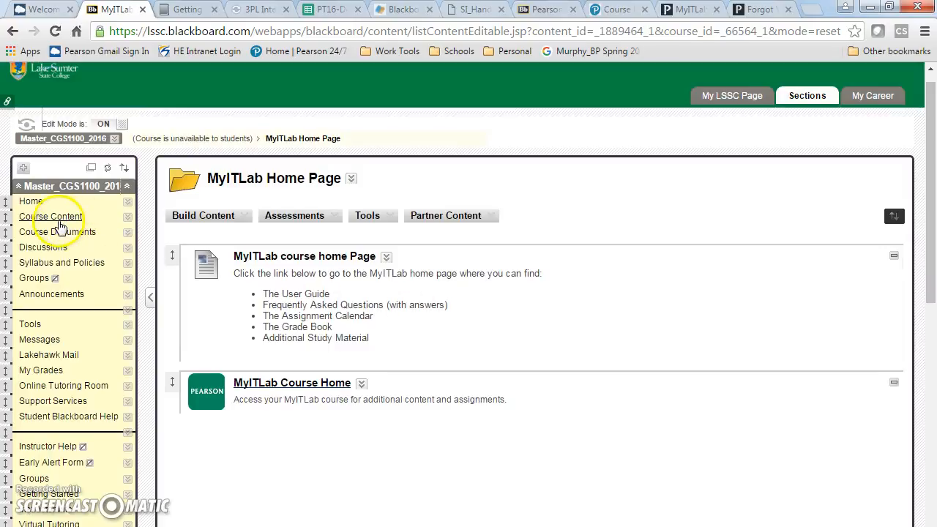
# - Go through Course Content into Week 2: Word Chapters 1 & 2 and open Submit Assignments
pyautogui.click(59, 218)
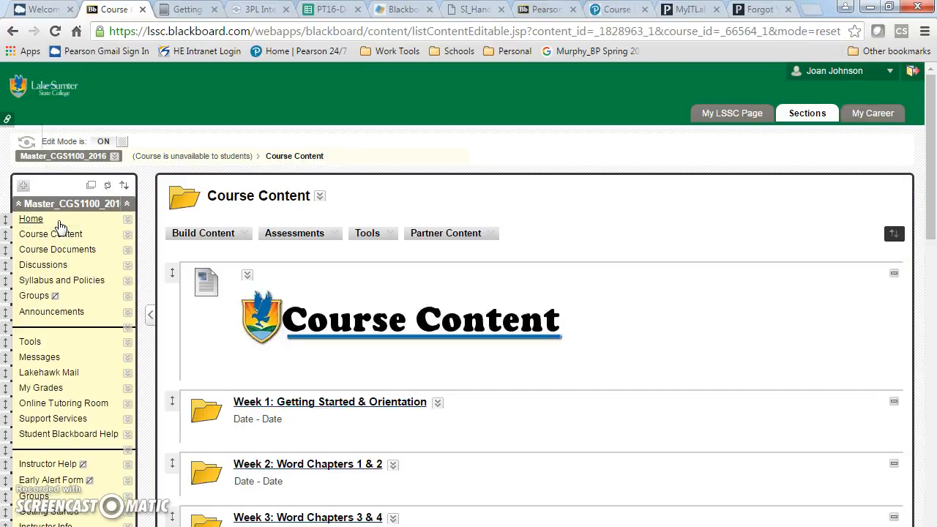
pyautogui.click(290, 466)
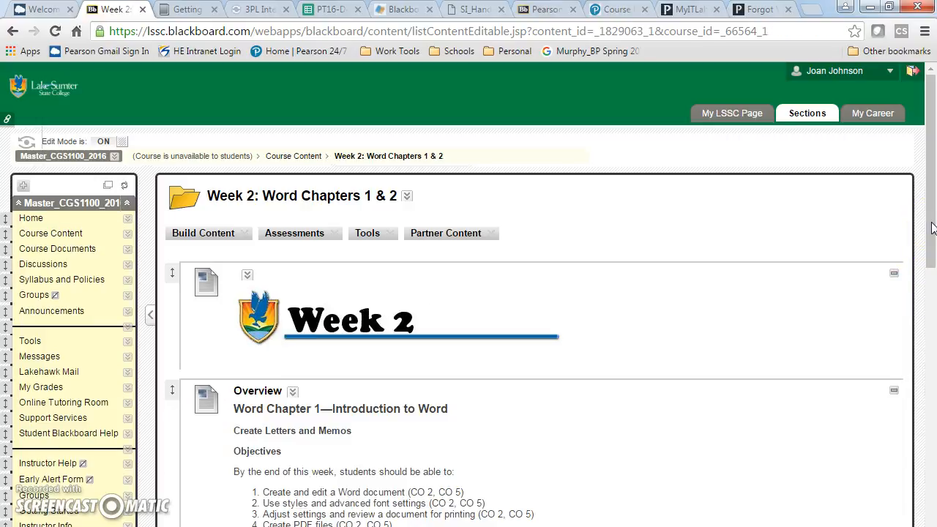
pyautogui.scroll(-7, 931, 229)
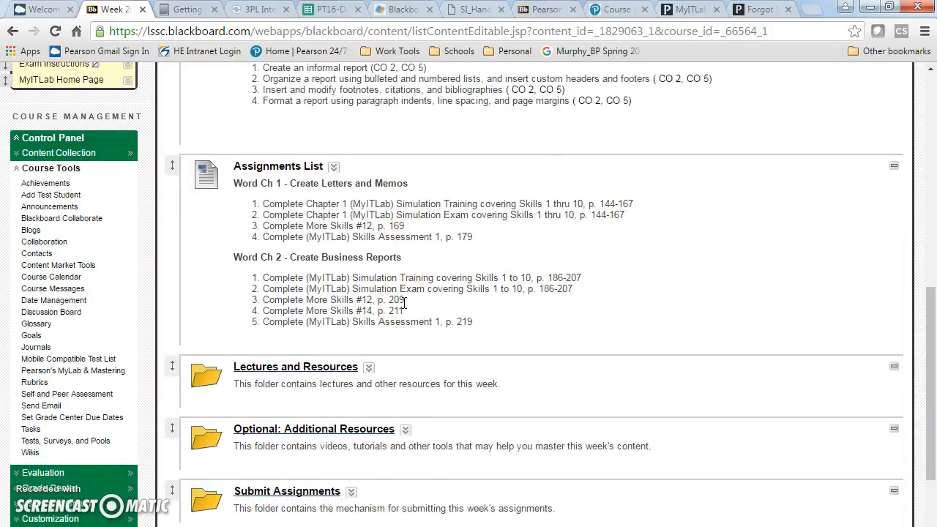
pyautogui.moveTo(931, 340); pyautogui.dragTo(932, 367)
pyautogui.click(309, 415)
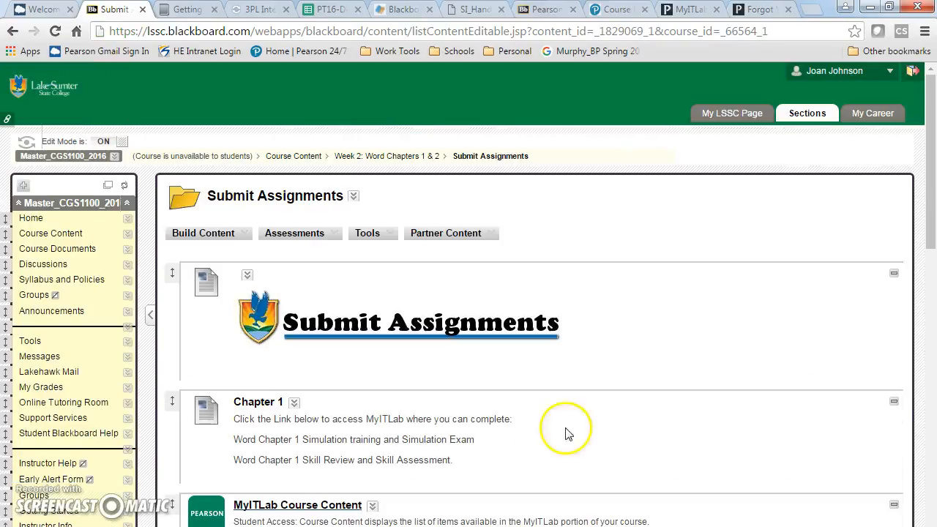
# - Open Chapter 2's MyITLab Course Content materials list, then return to the Submit Assignments page
pyautogui.moveTo(931, 198); pyautogui.dragTo(932, 336)
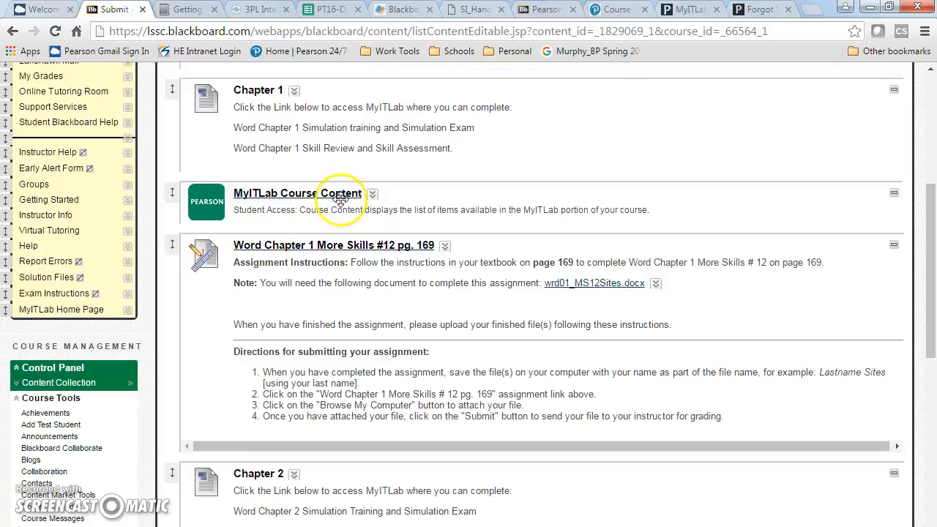
pyautogui.moveTo(932, 256); pyautogui.dragTo(932, 355)
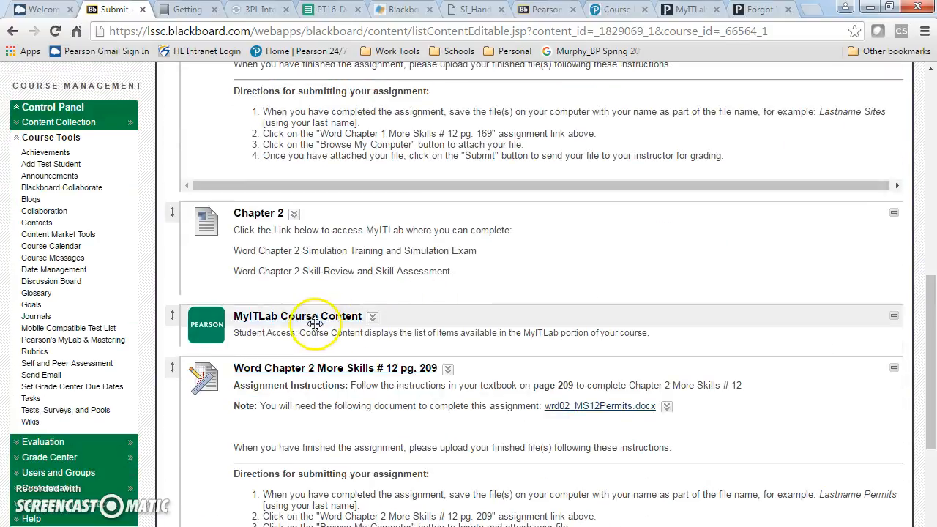
pyautogui.click(274, 323)
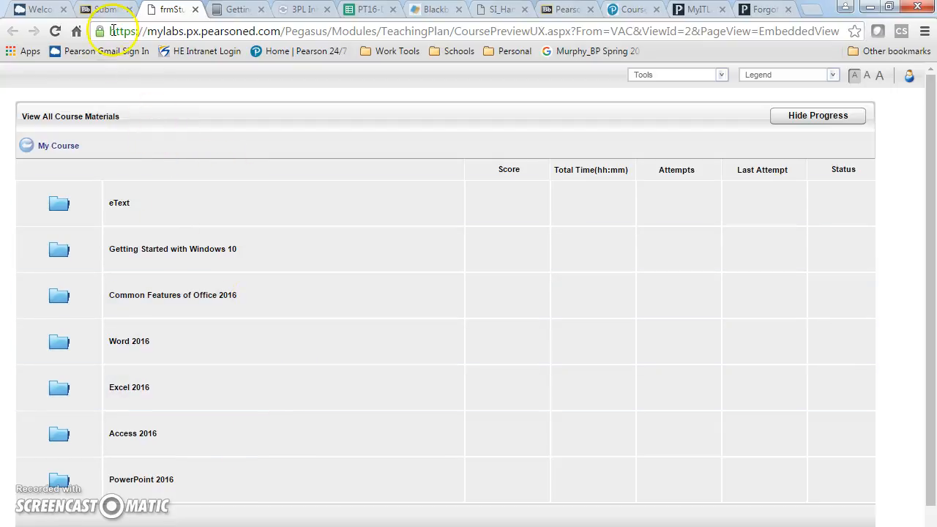
pyautogui.click(102, 9)
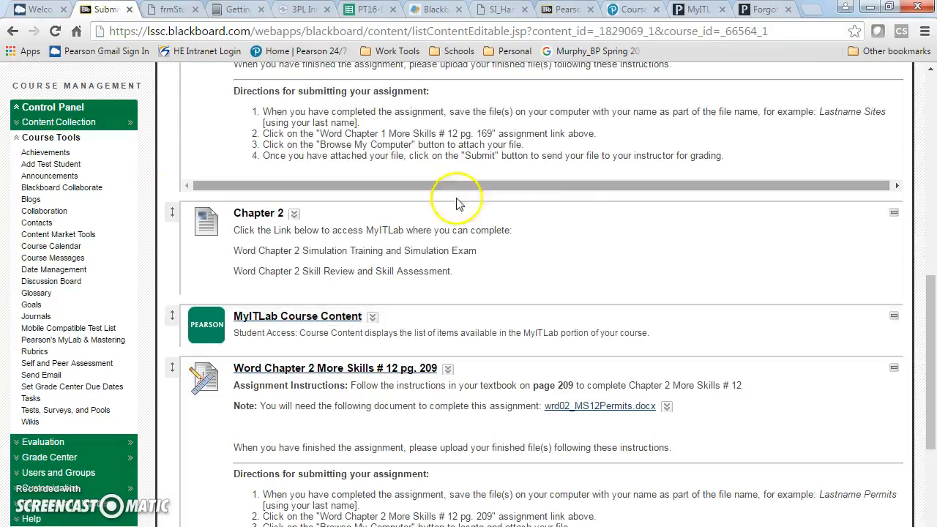
pyautogui.moveTo(931, 356); pyautogui.dragTo(927, 165)
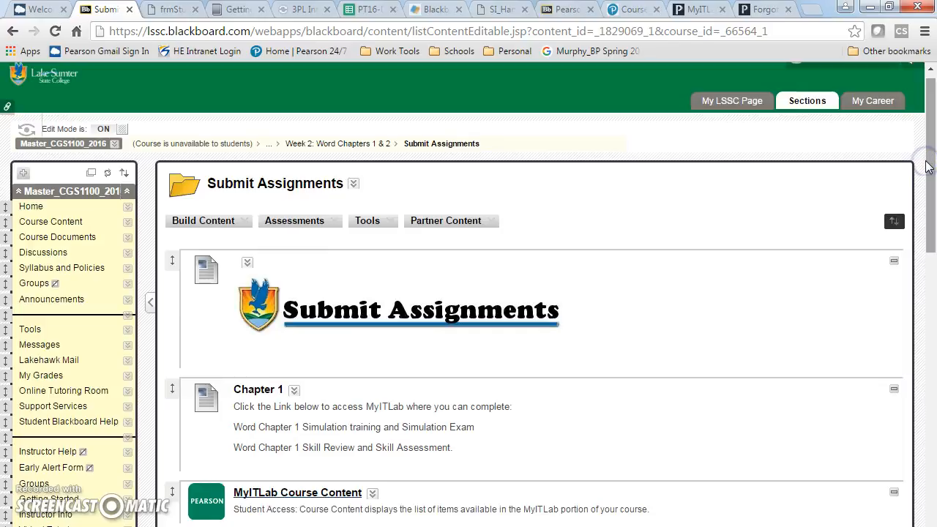